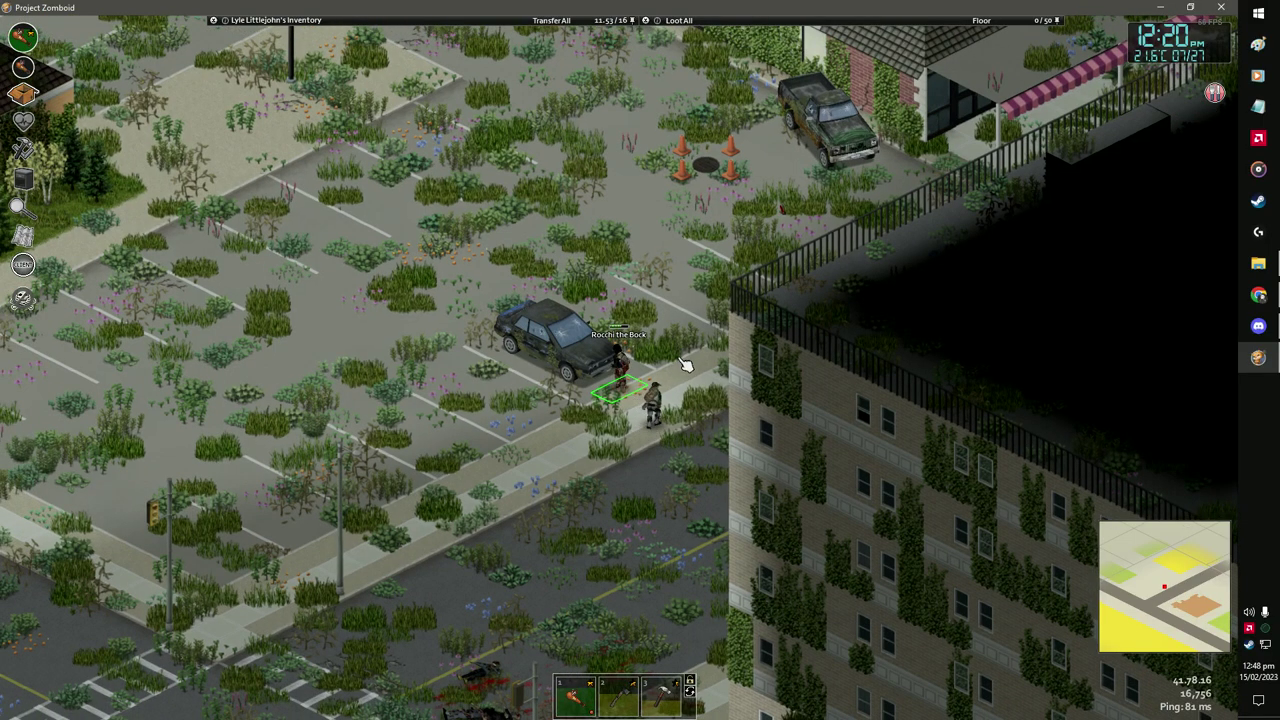
- Check the sedan's parts condition, then walk to its driver door
key(v)
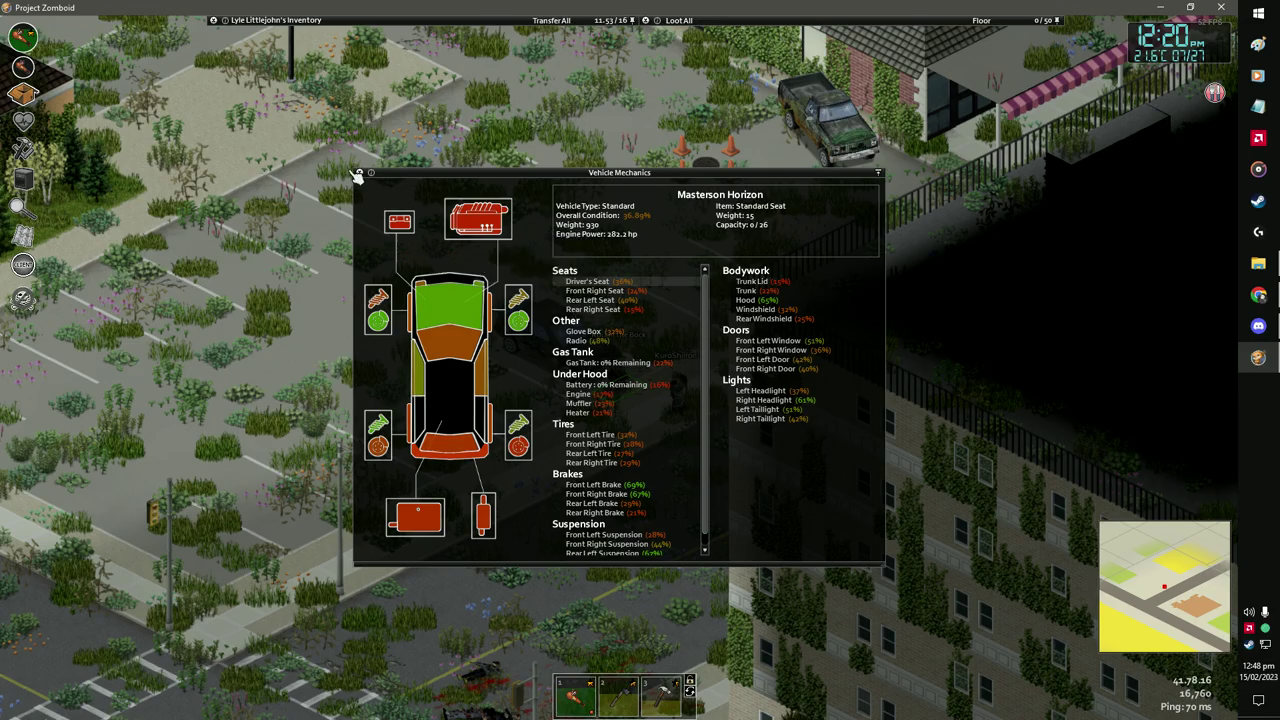
key(v)
scroll(594, 251, up, 2)
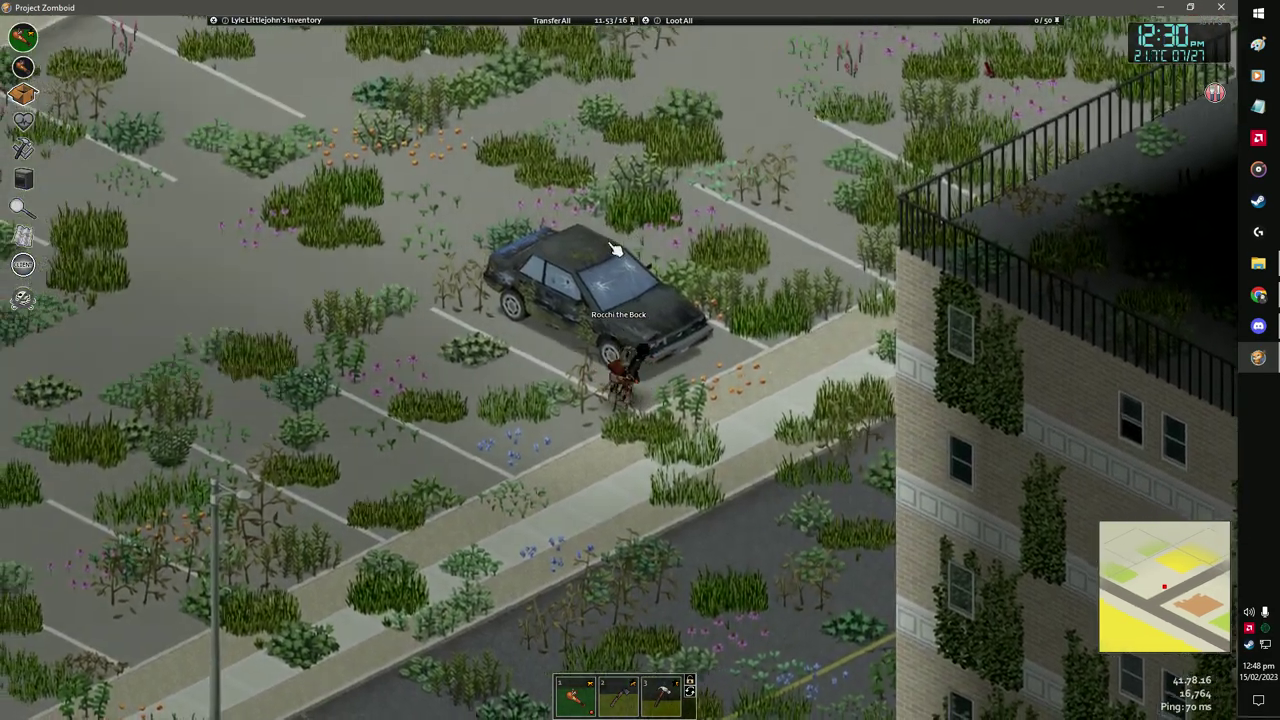
key(e)
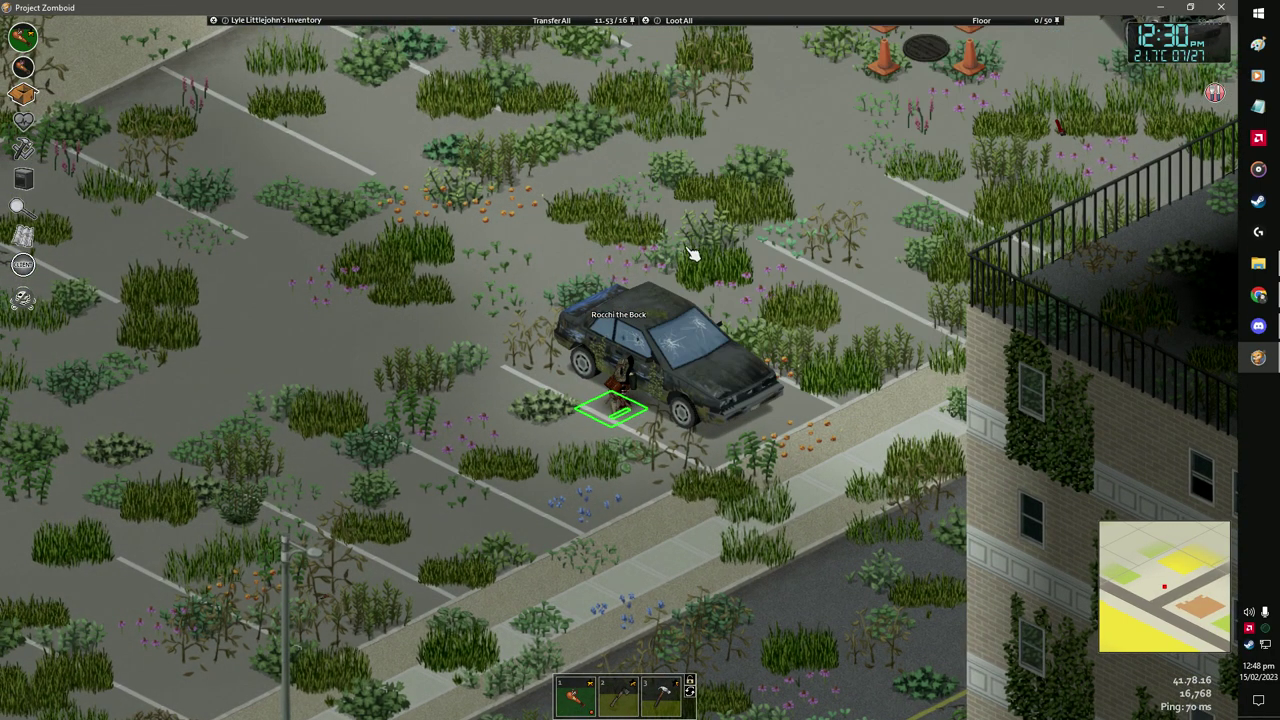
- Take the Magazine from the sedan's glove box and climb back out
key(v)
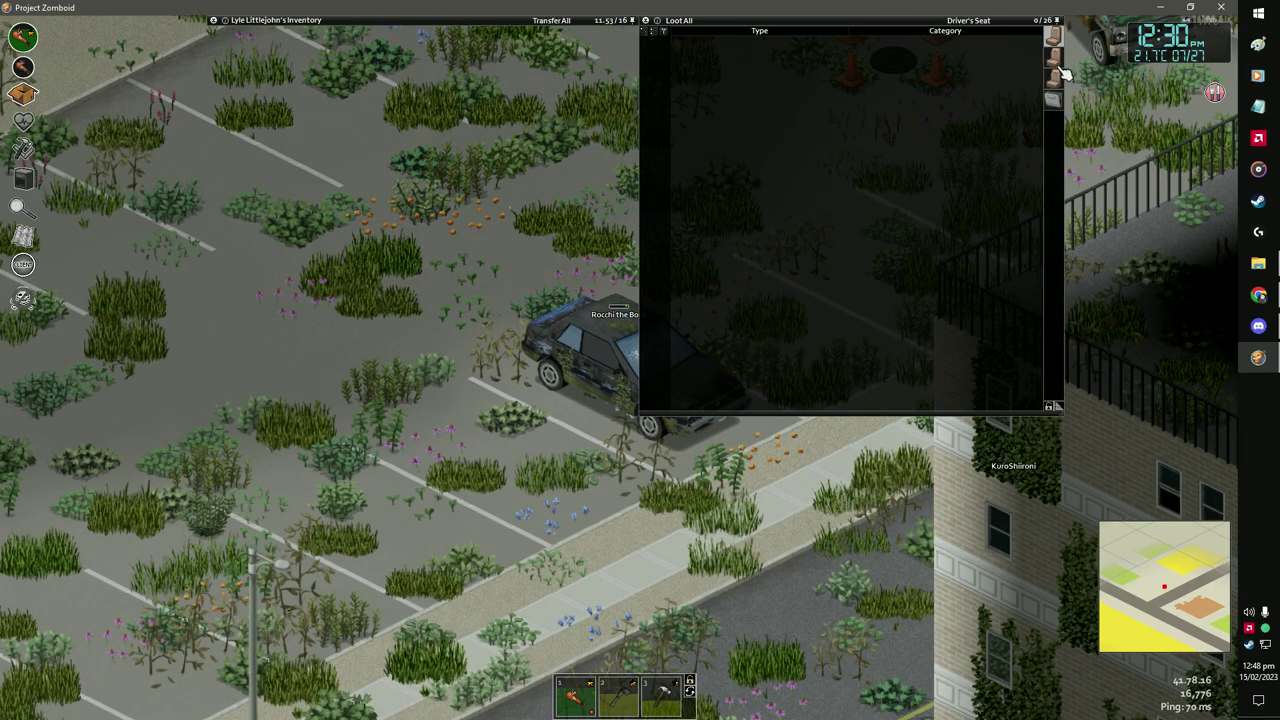
mouse_move(714, 45)
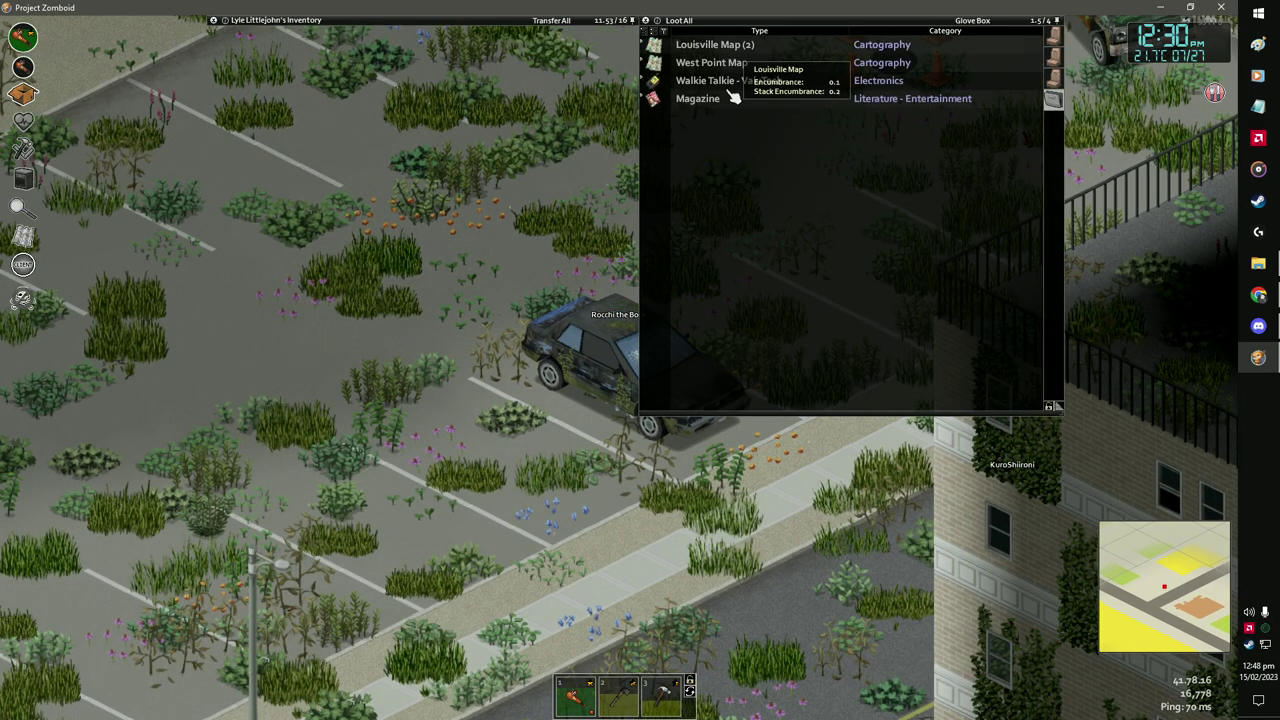
right_click(732, 108)
click(752, 137)
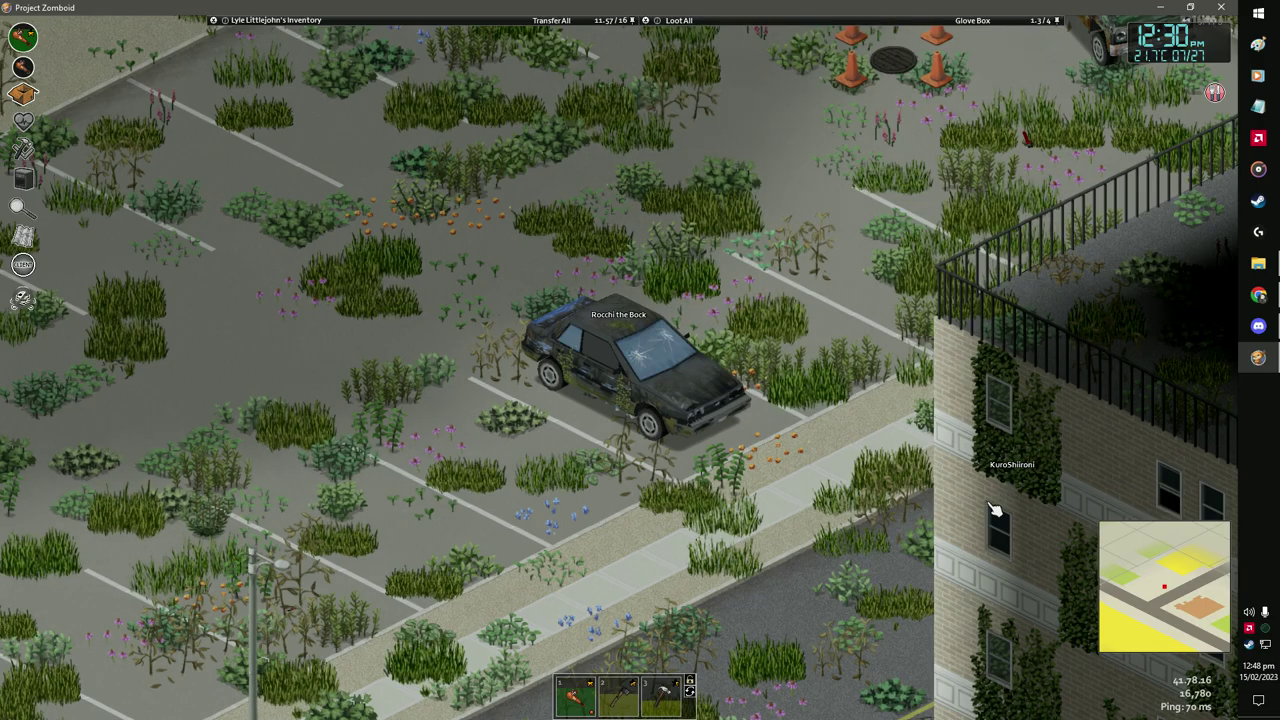
key(e)
scroll(646, 427, down, 2)
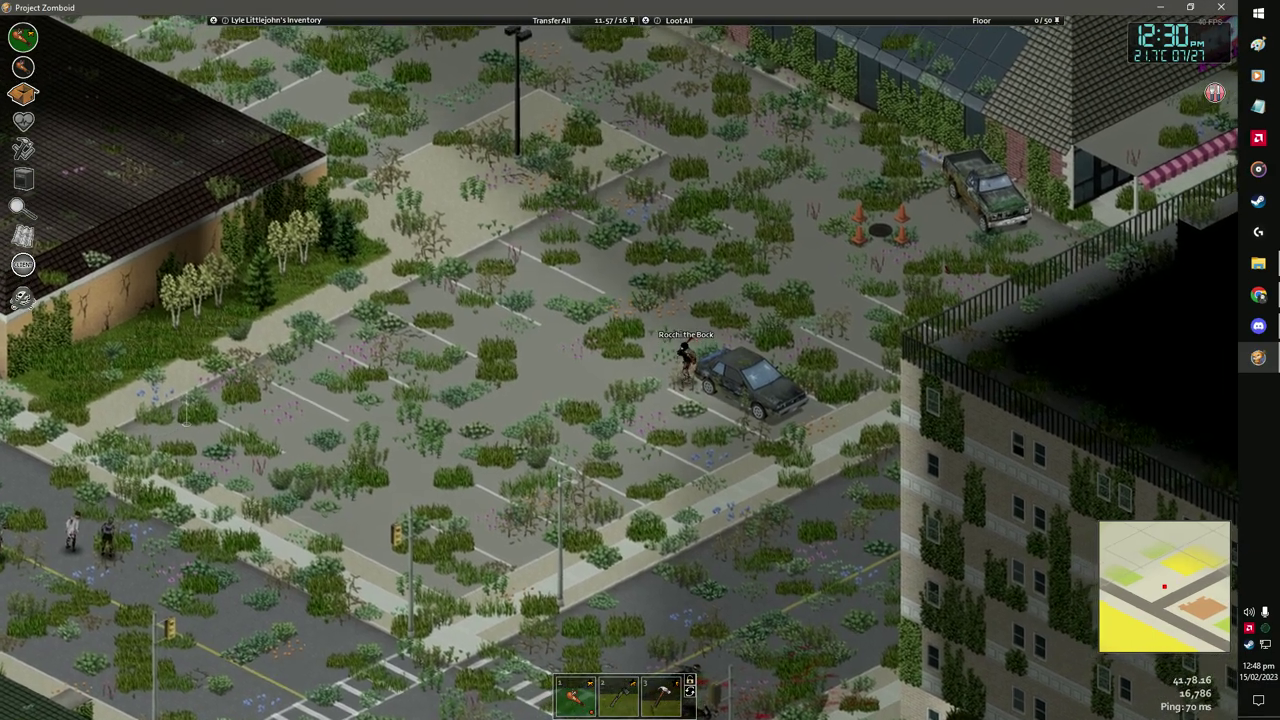
scroll(390, 443, up, 1)
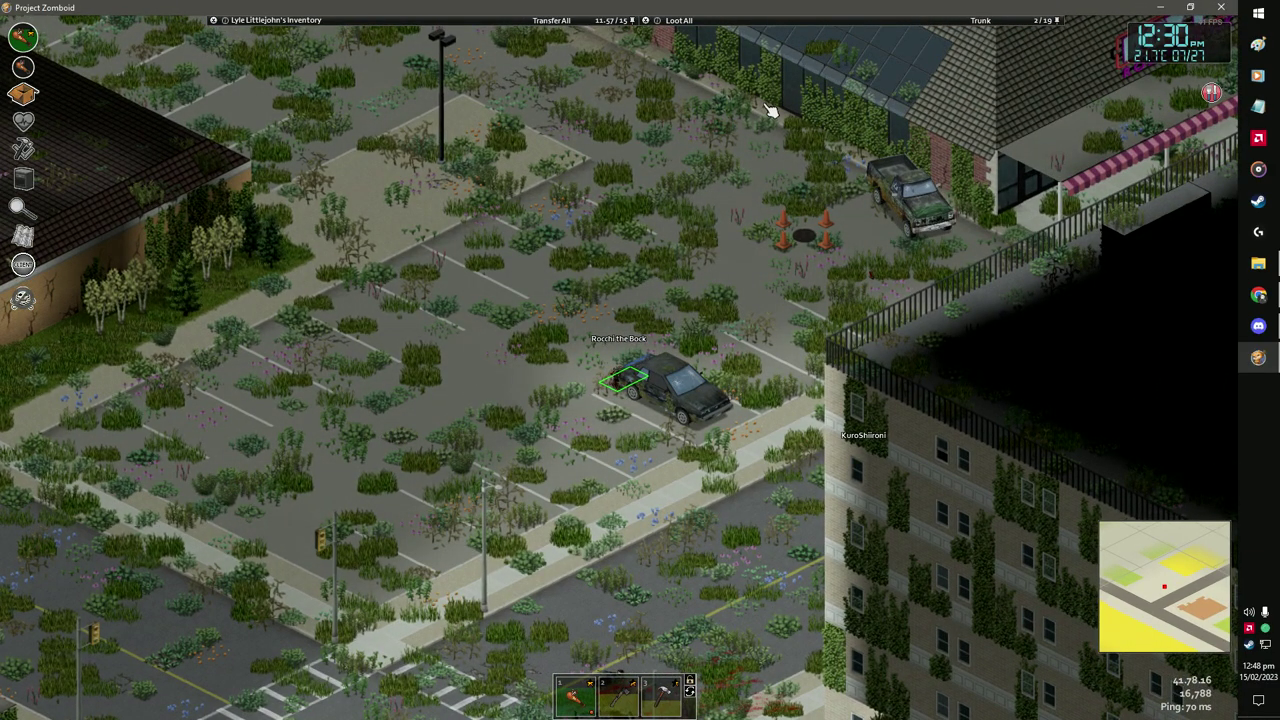
- Take the Baseball Bat from the trunk and walk to the pipe wrench by the pickup
drag(797, 52, 675, 70)
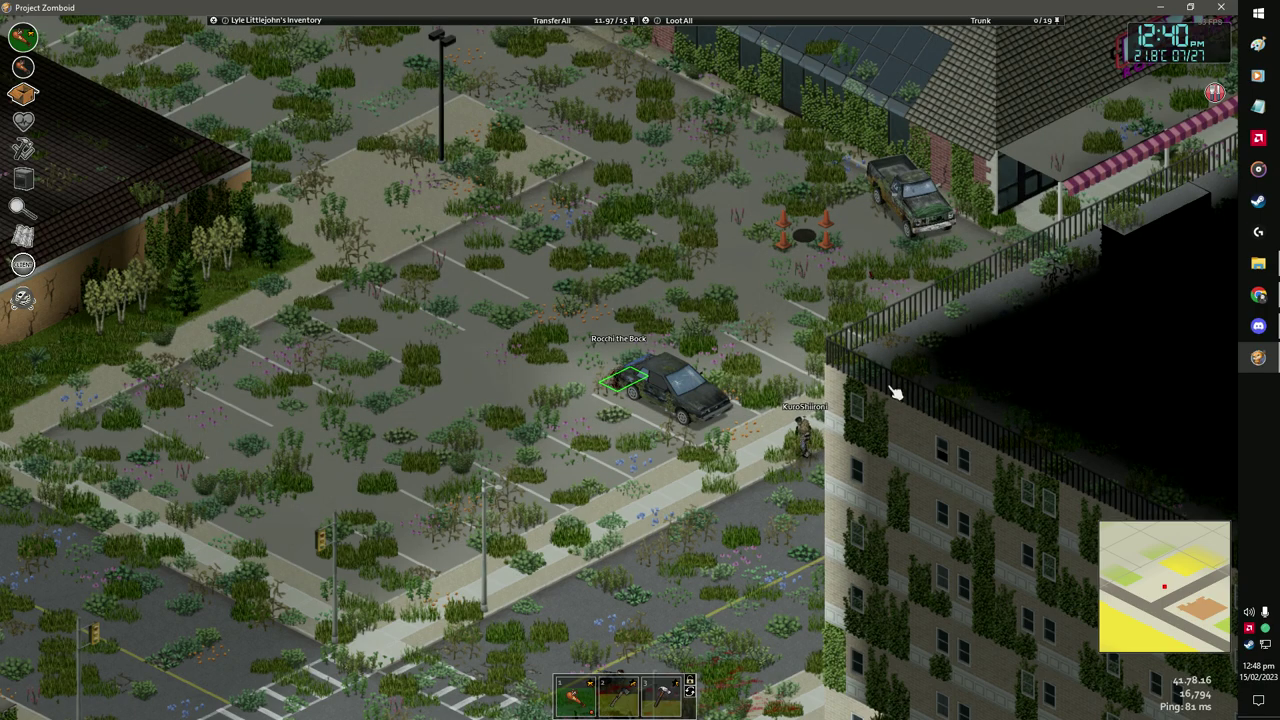
scroll(870, 340, up, 2)
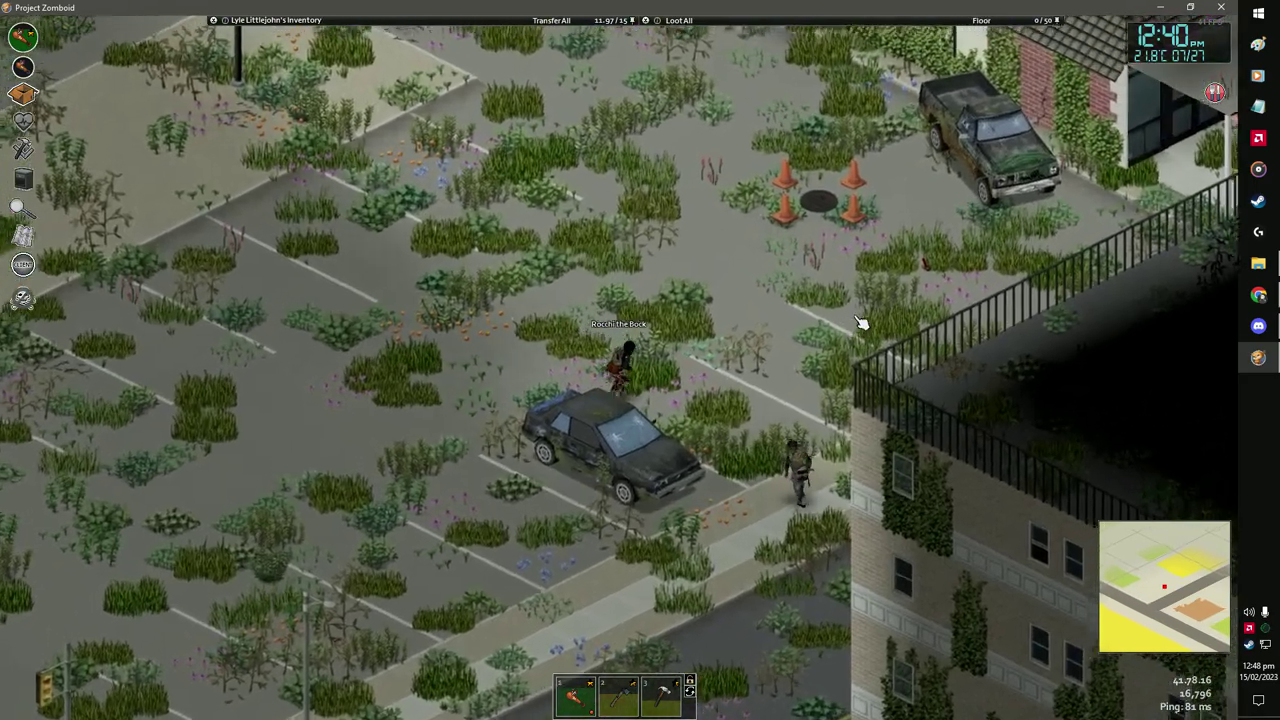
scroll(925, 330, up, 1)
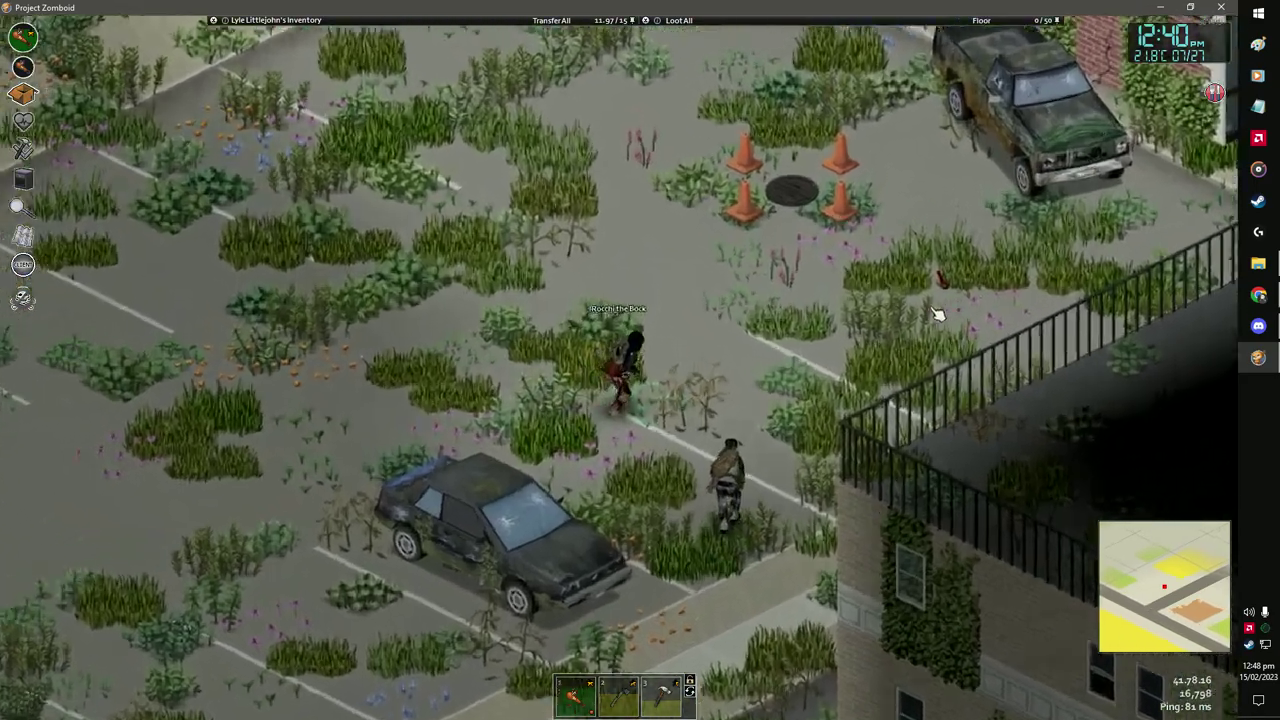
key(w+d)
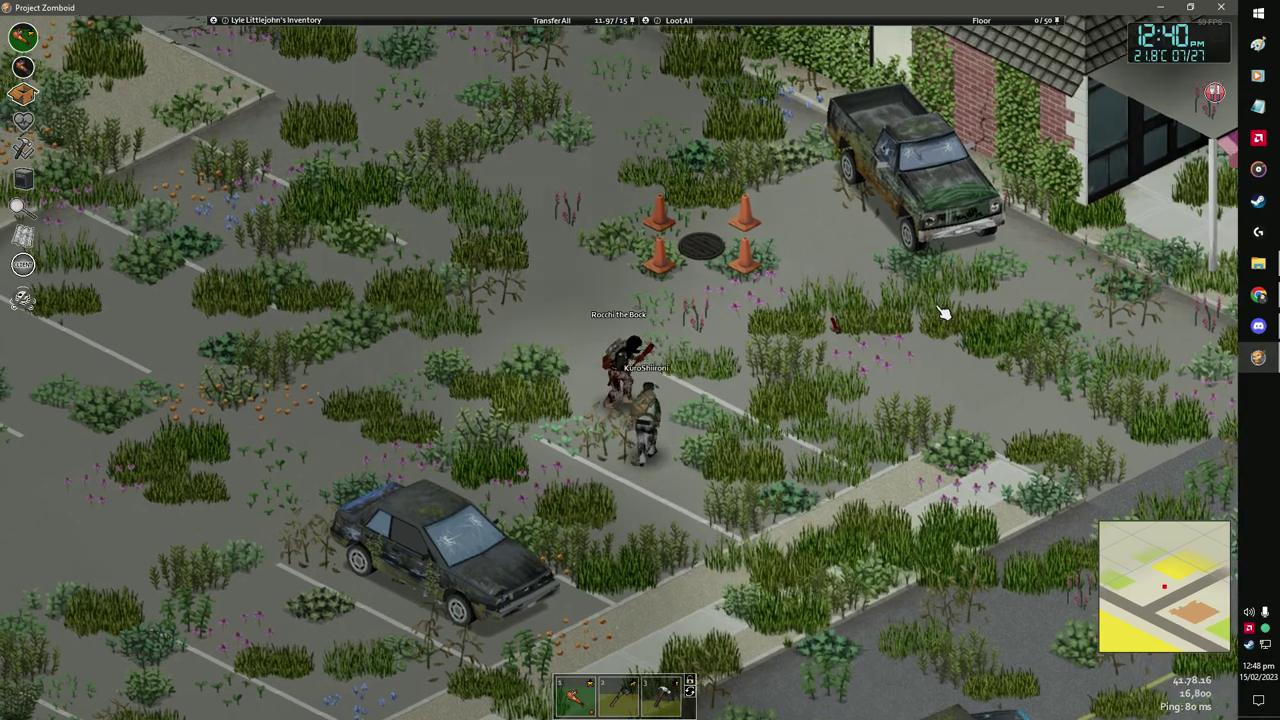
key(w+d)
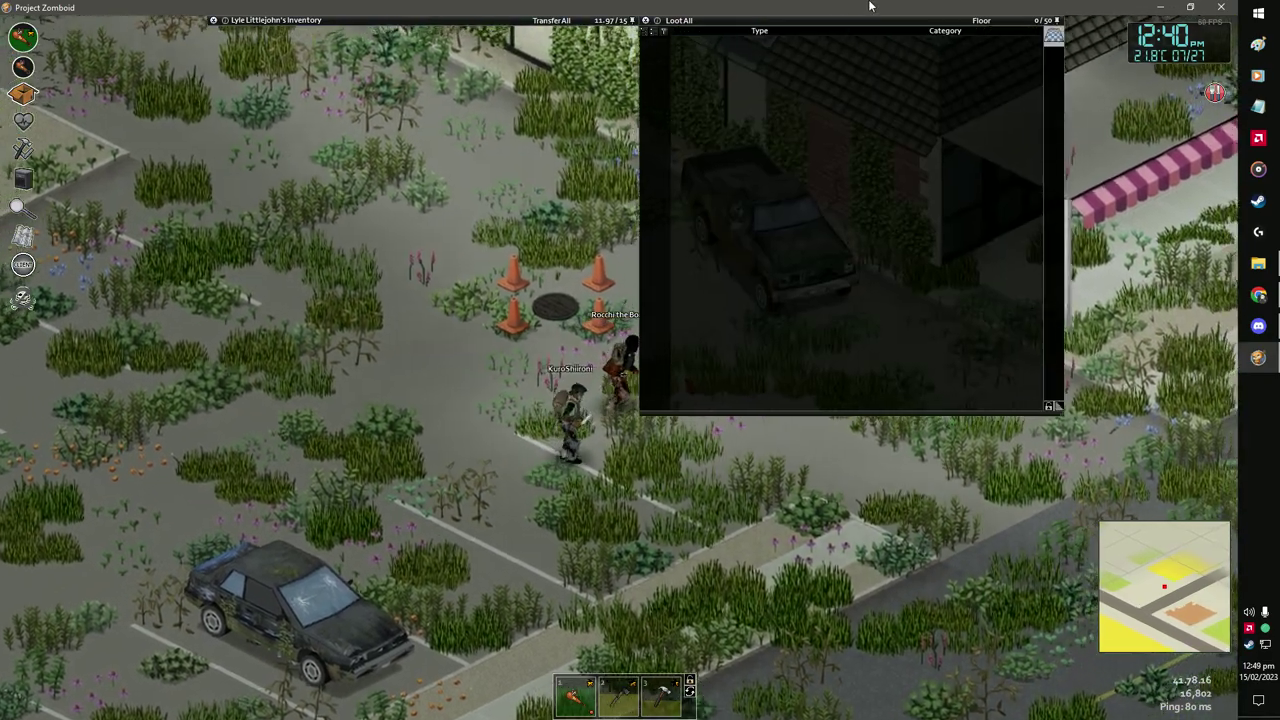
key(w+d)
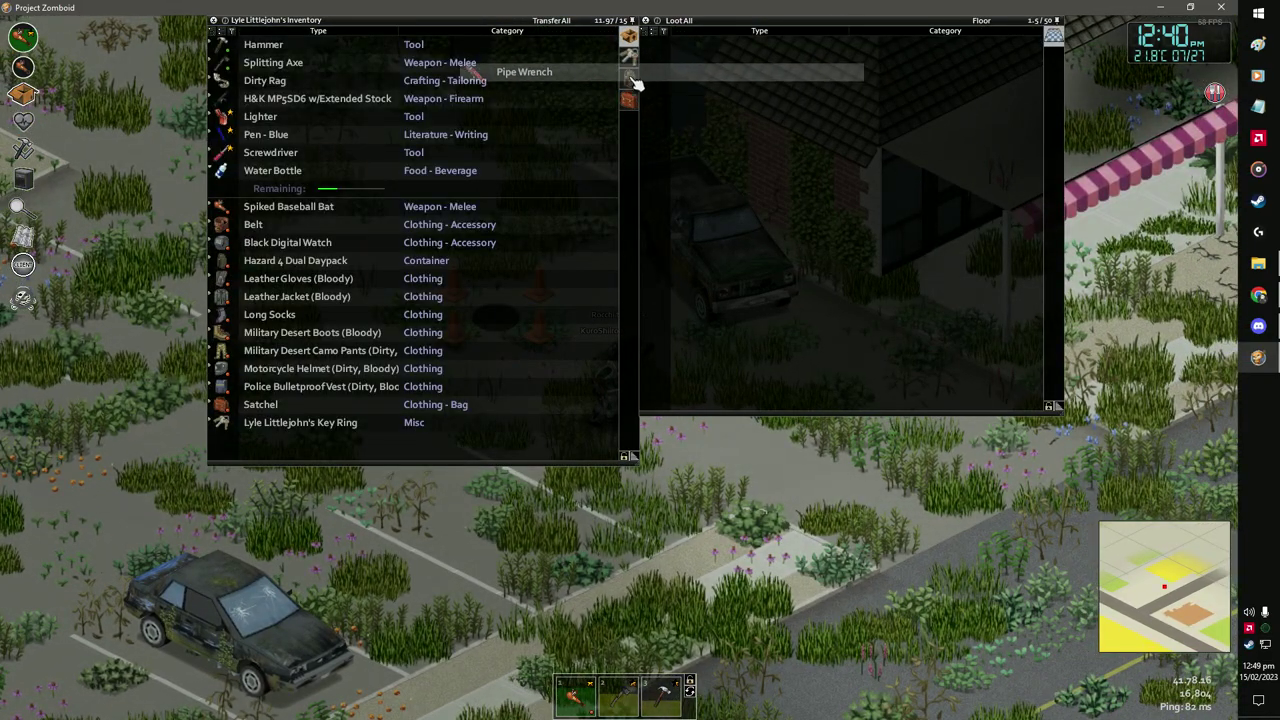
scroll(950, 400, down, 3)
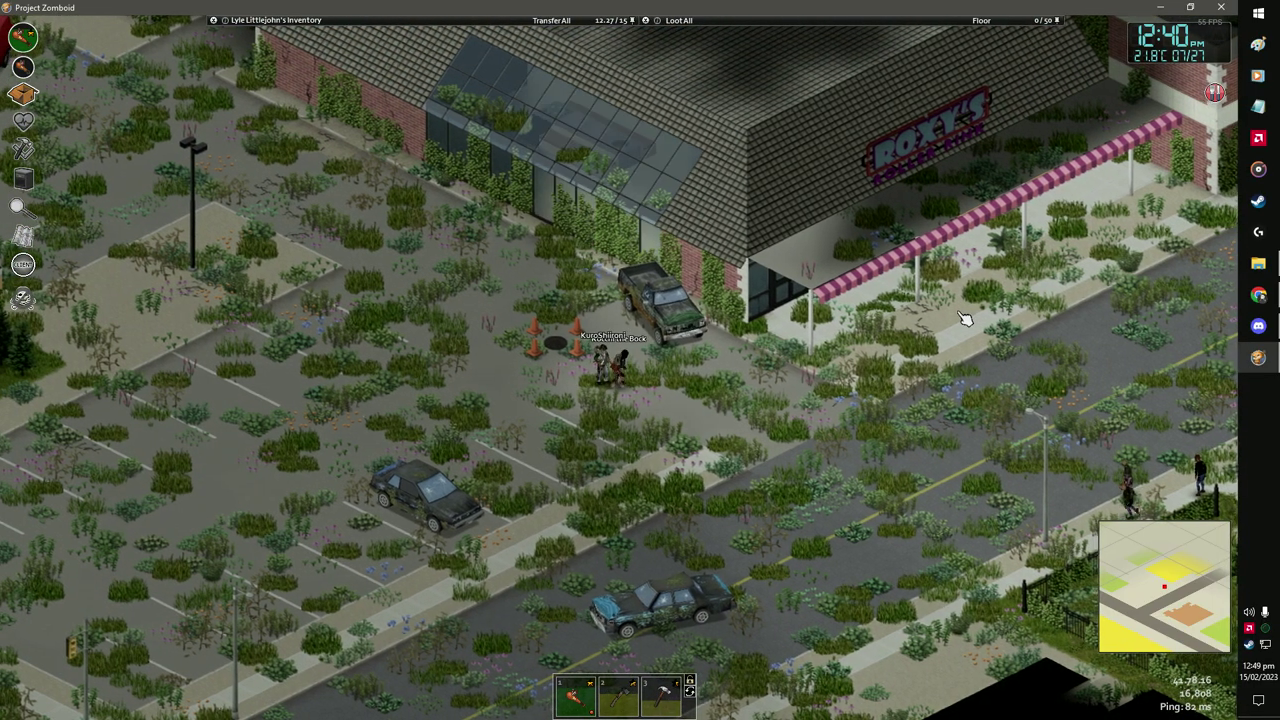
scroll(965, 318, up, 3)
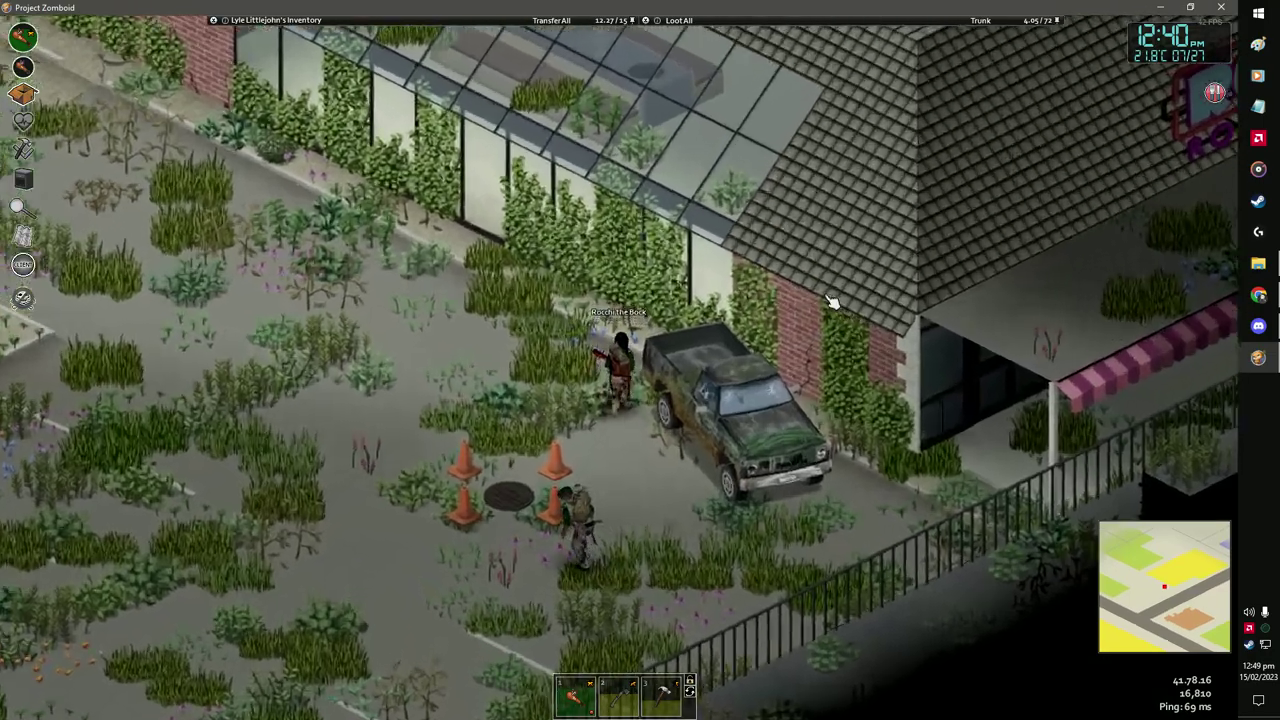
scroll(830, 300, up, 1)
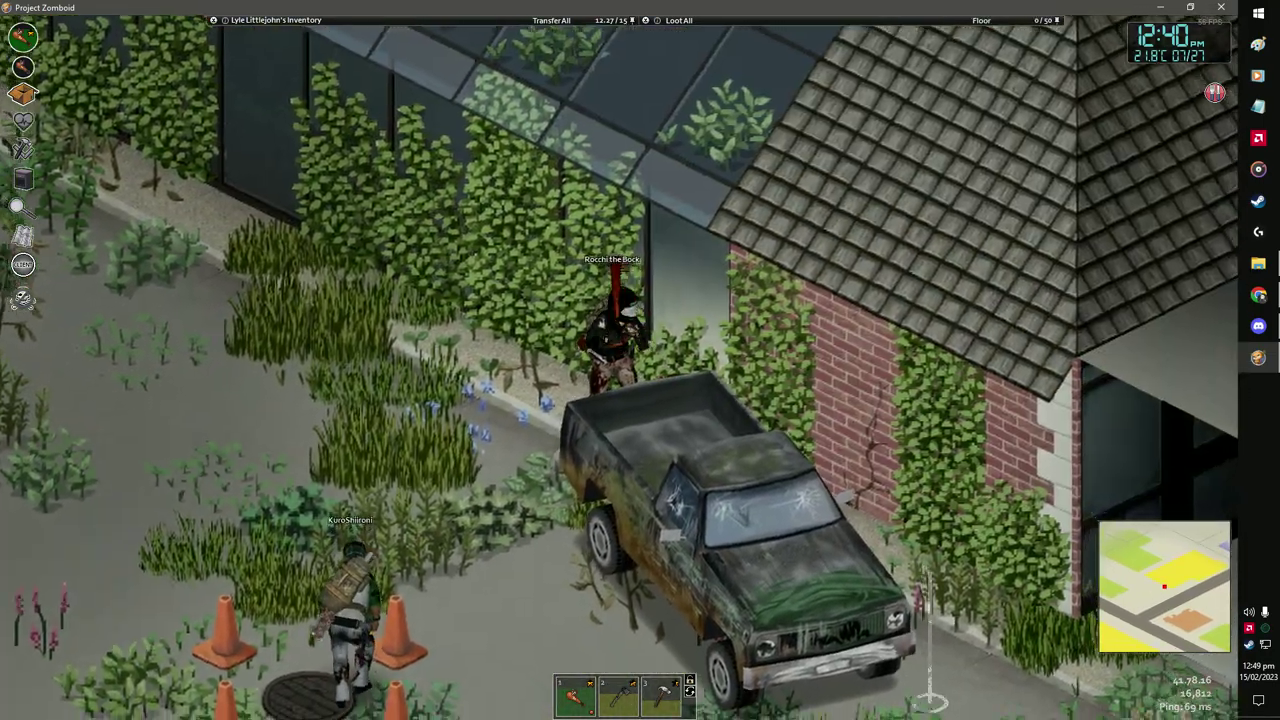
scroll(700, 60, down, 2)
scroll(700, 60, down, 1)
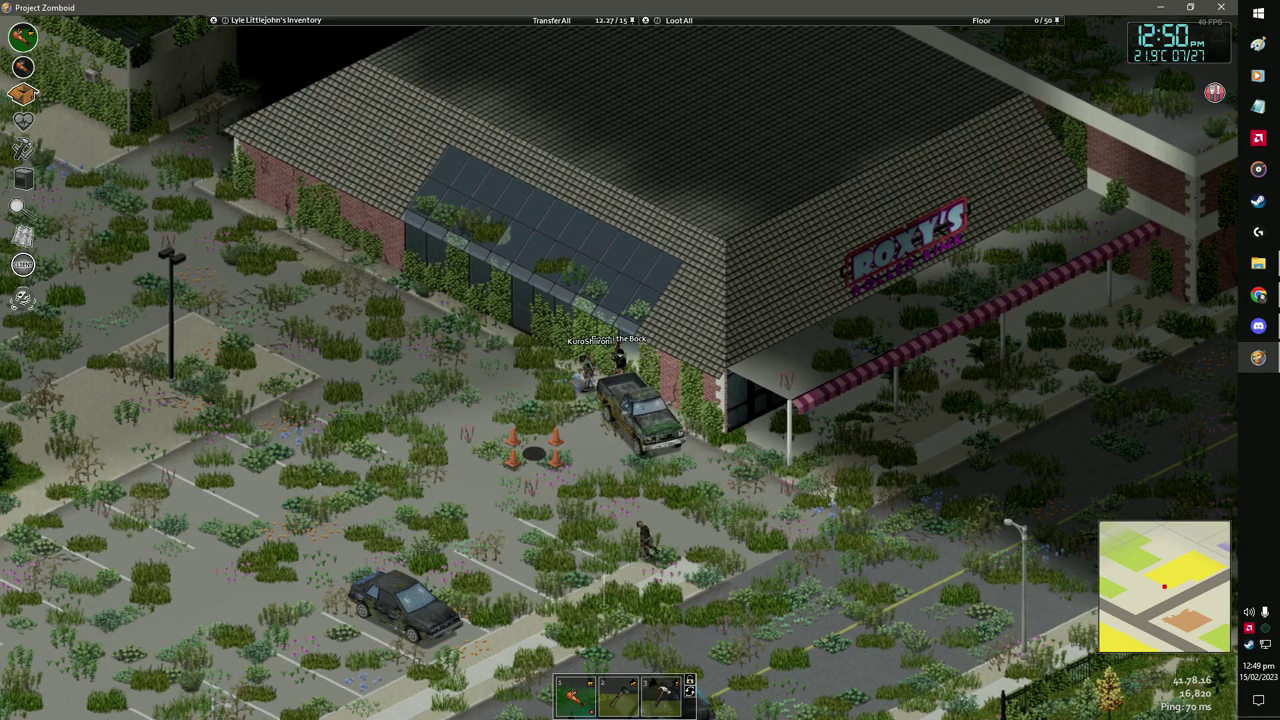
scroll(640, 400, up, 1)
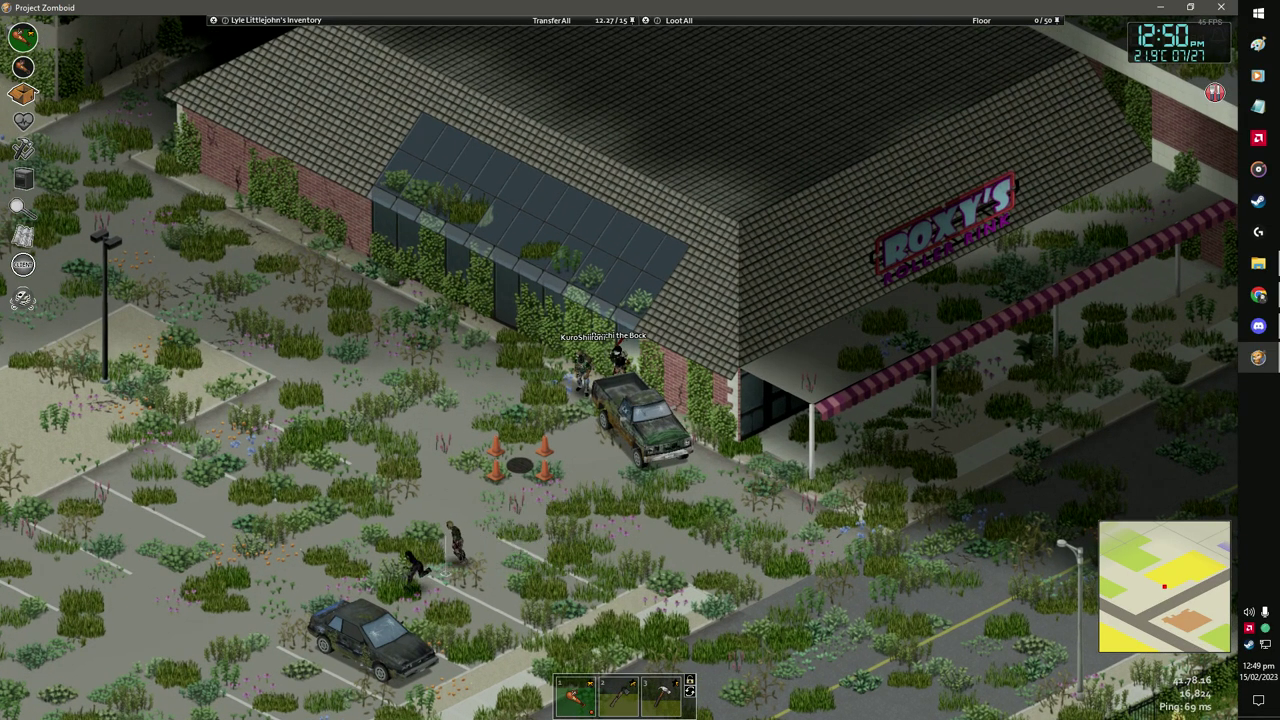
scroll(640, 400, down, 1)
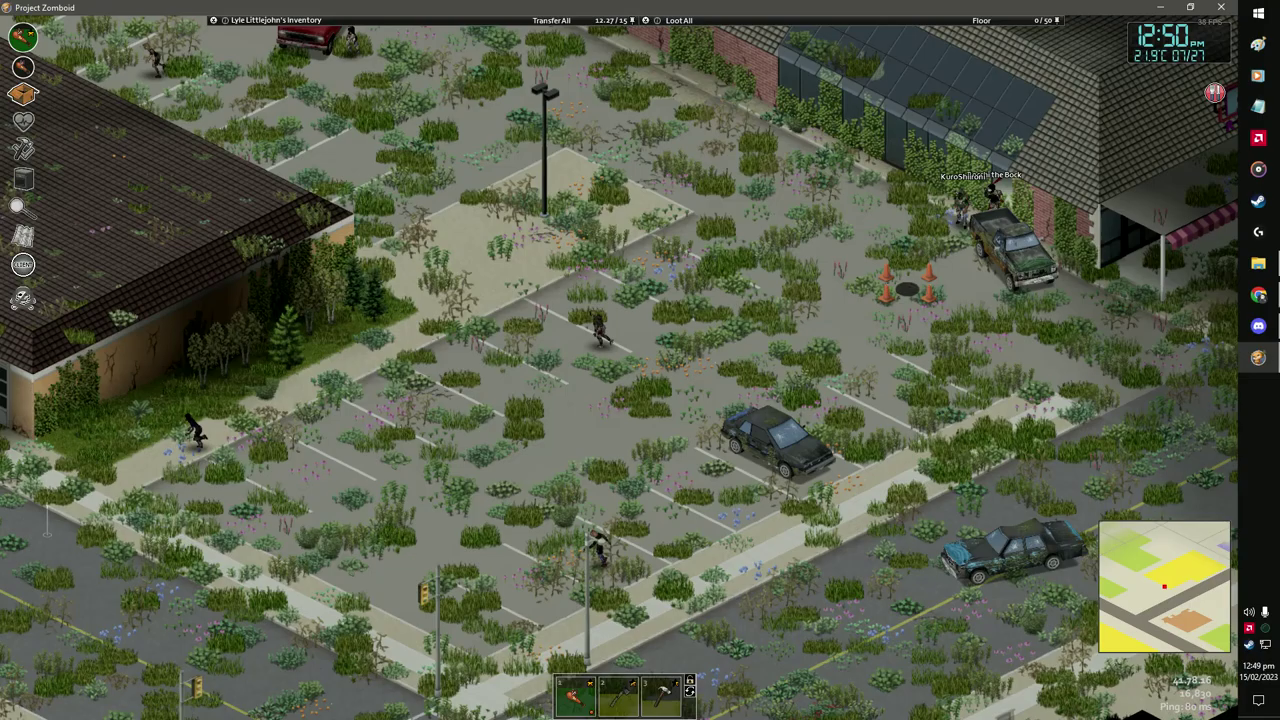
scroll(640, 400, up, 1)
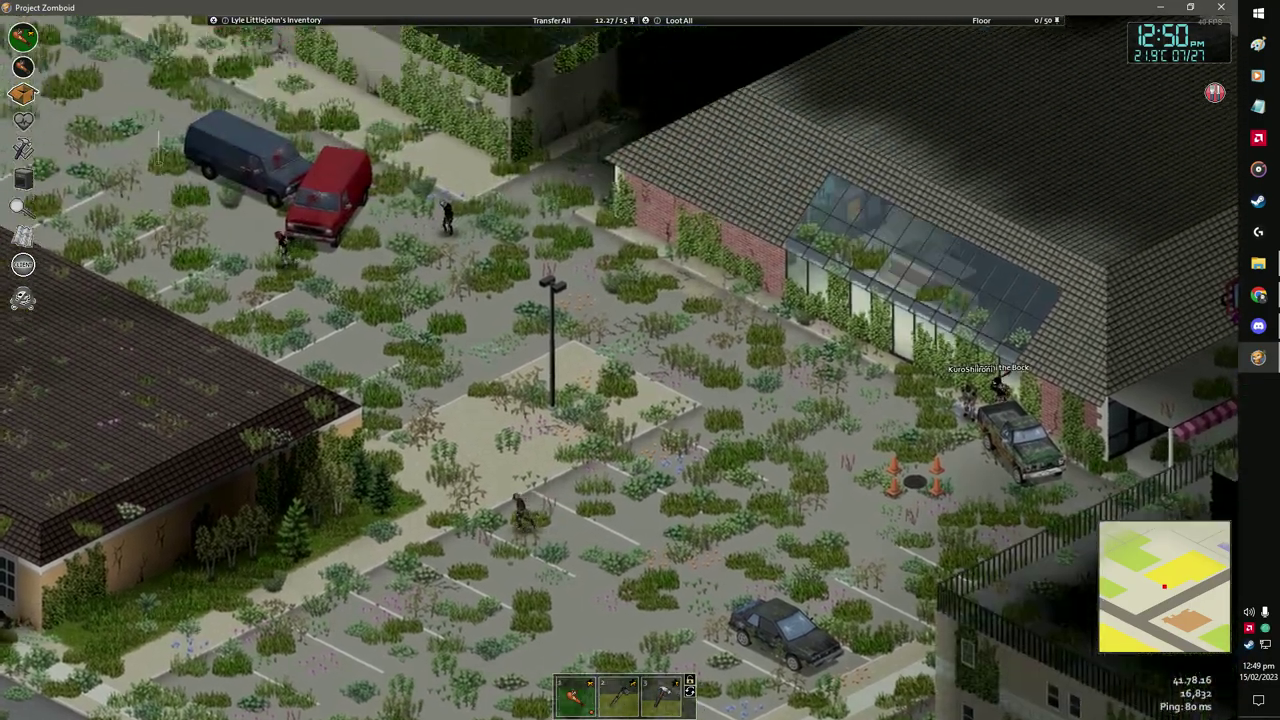